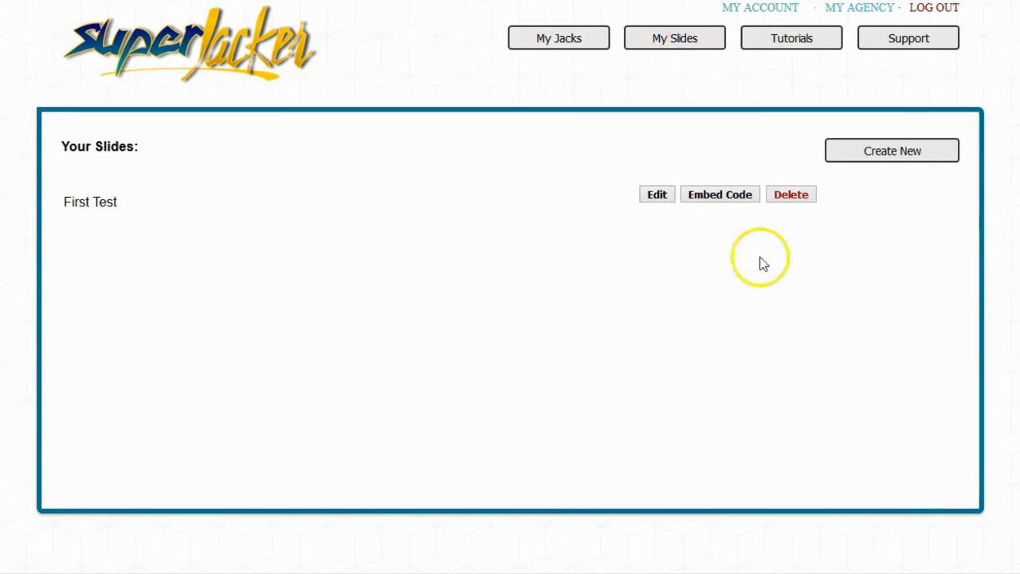
Create a new slide named Second Test
left_click(887, 157)
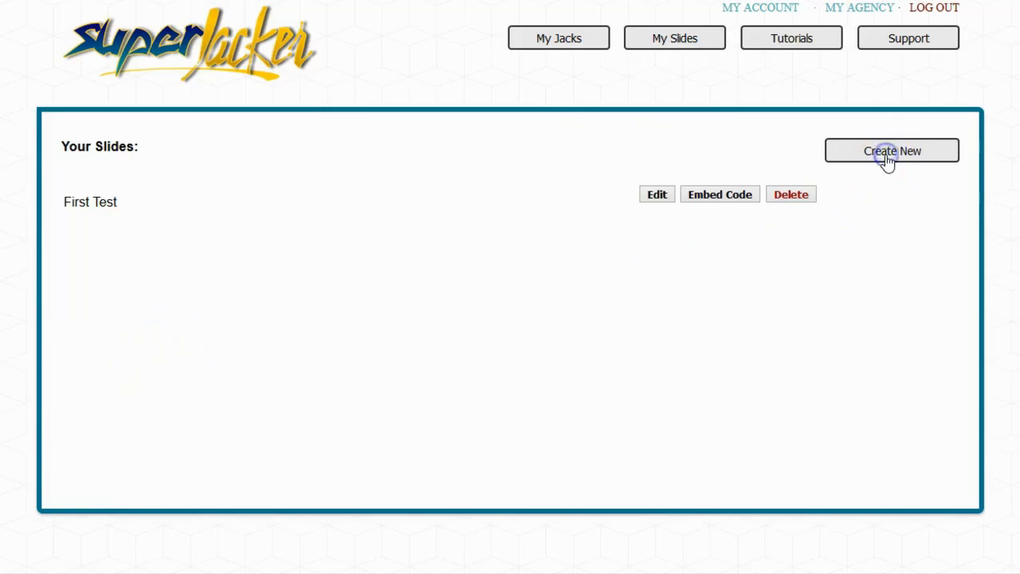
left_click(373, 124)
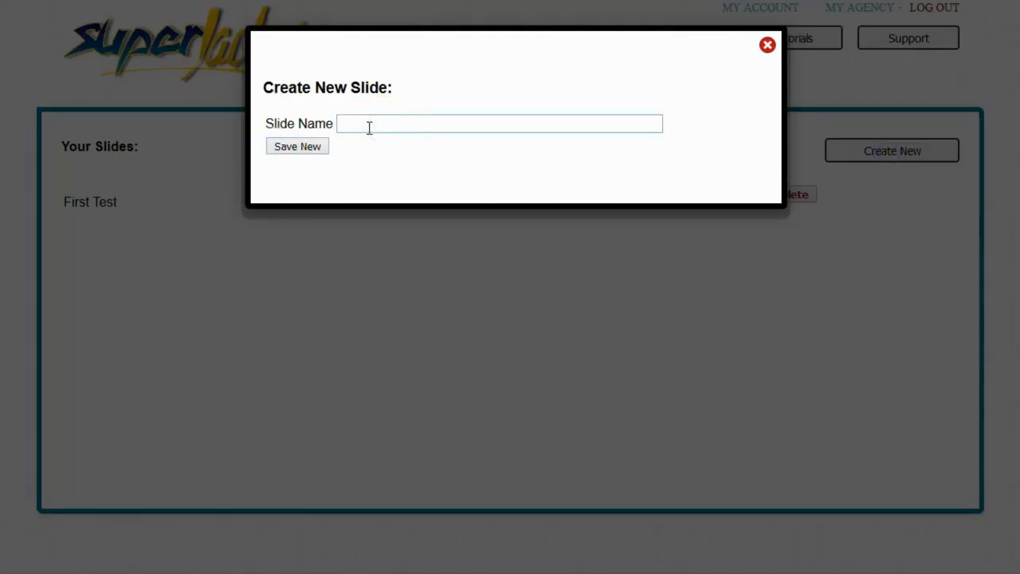
type("Sec")
key("Down")
key("Return")
left_click(304, 146)
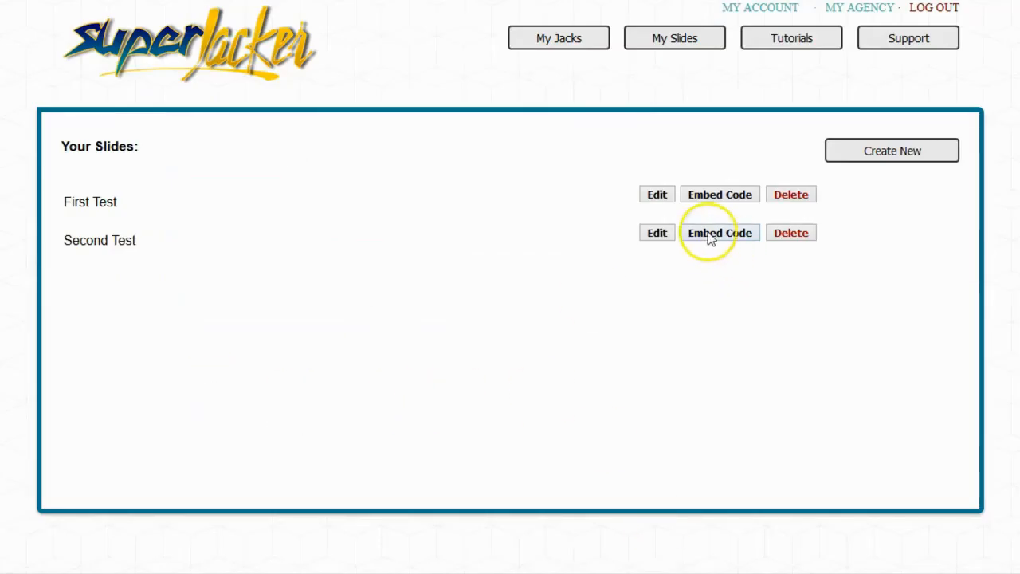
left_click(657, 234)
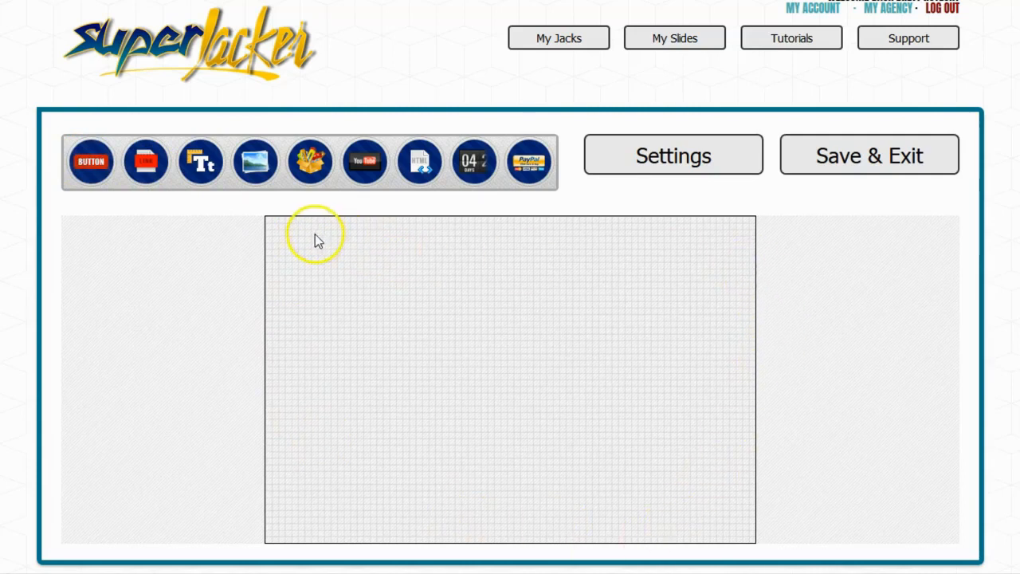
left_click_drag(91, 161, 335, 278)
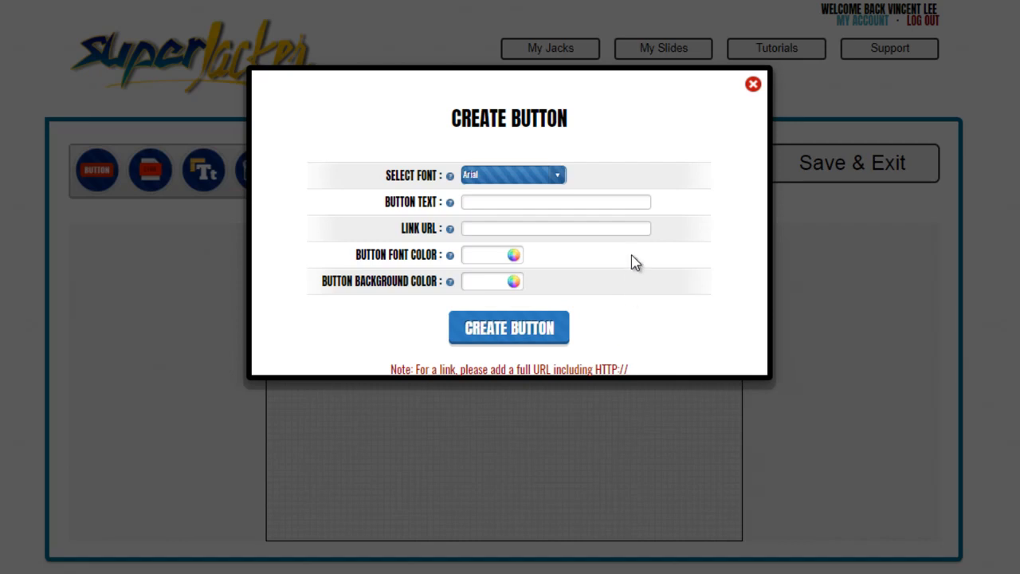
left_click(631, 203)
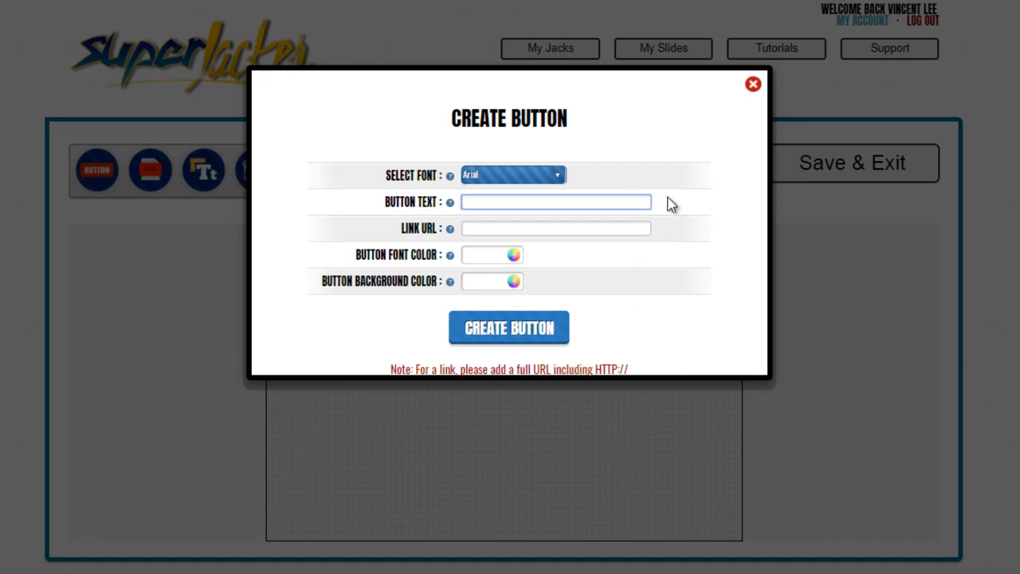
type("My Test Button")
left_click(640, 228)
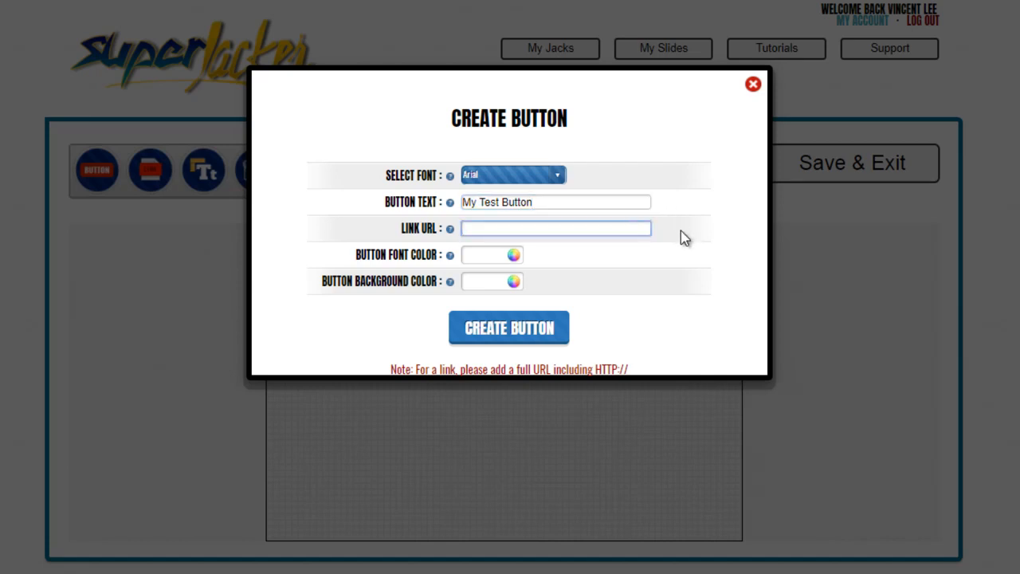
type("http://1superjacker.com")
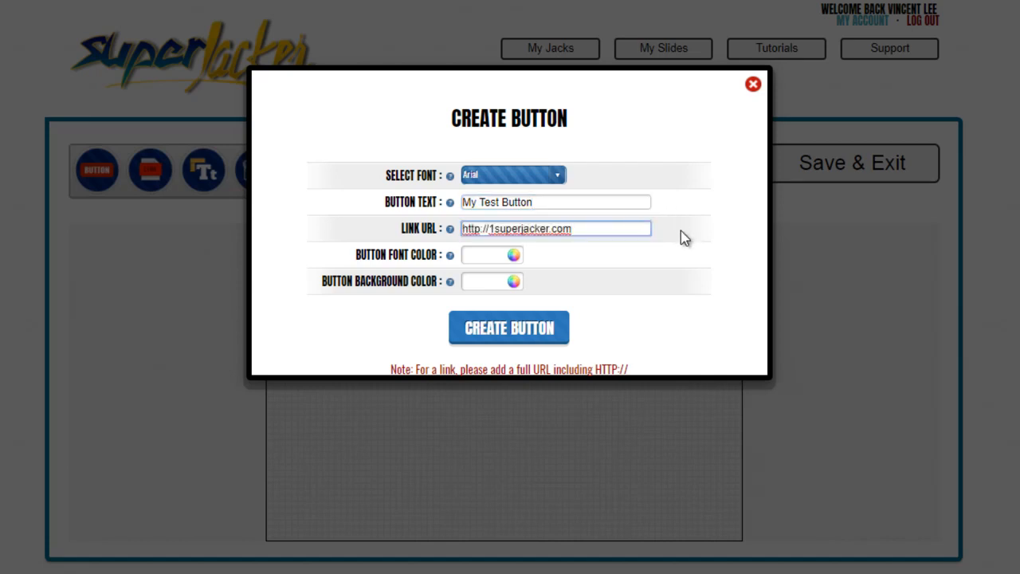
Give the button a black (000000) font colour and a near-white background, and create it
left_click(492, 255)
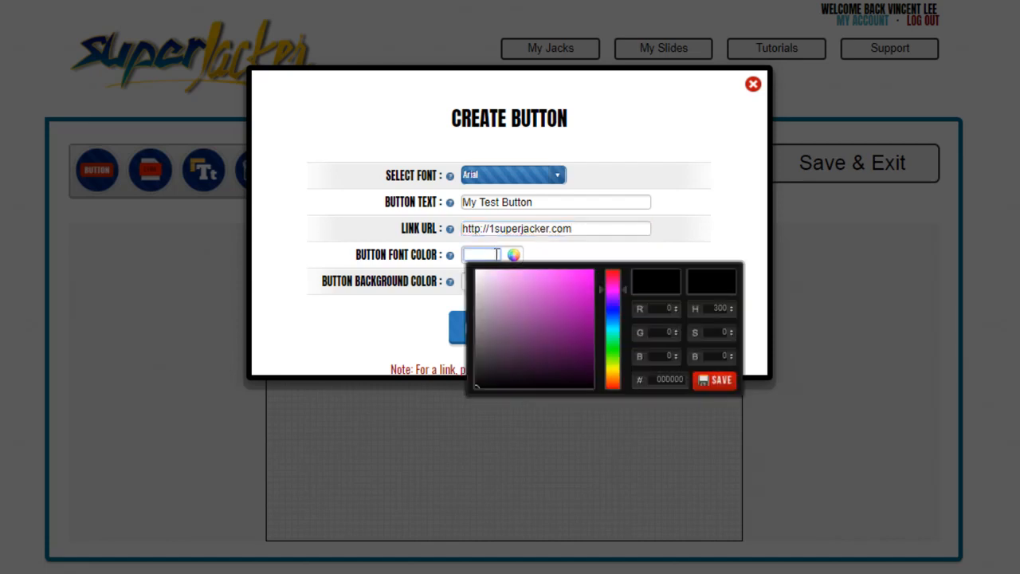
left_click_drag(481, 385, 457, 390)
left_click(710, 379)
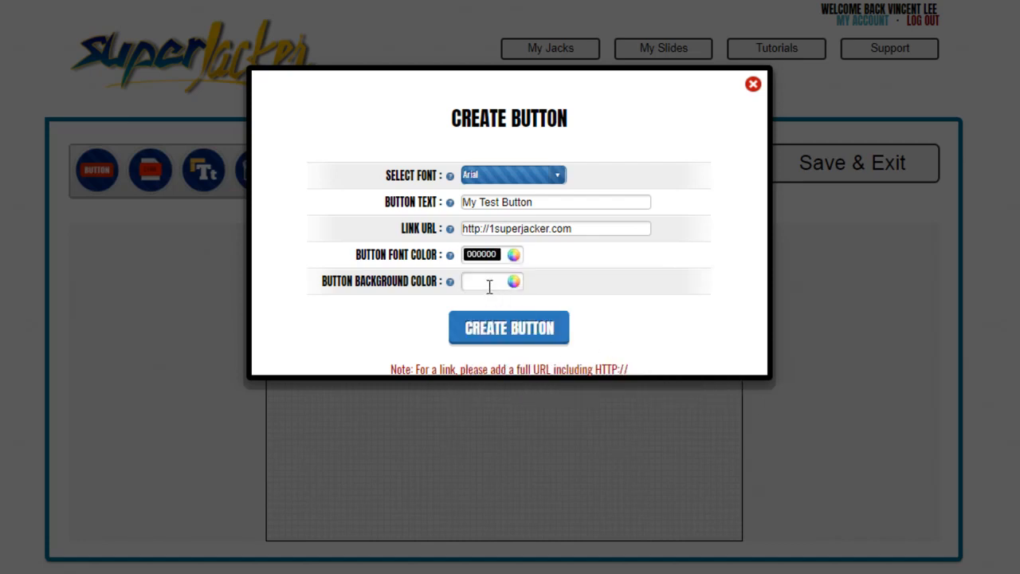
left_click(490, 283)
left_click_drag(537, 353, 474, 303)
left_click(717, 410)
left_click(562, 336)
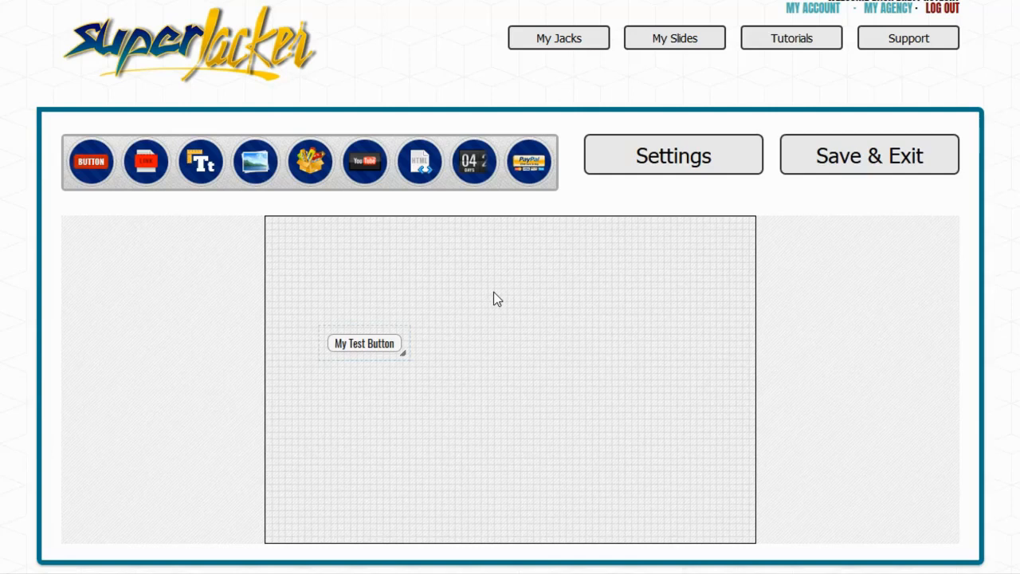
Reposition the test button on the canvas, ending in the upper-left part of the slide
left_click(371, 349)
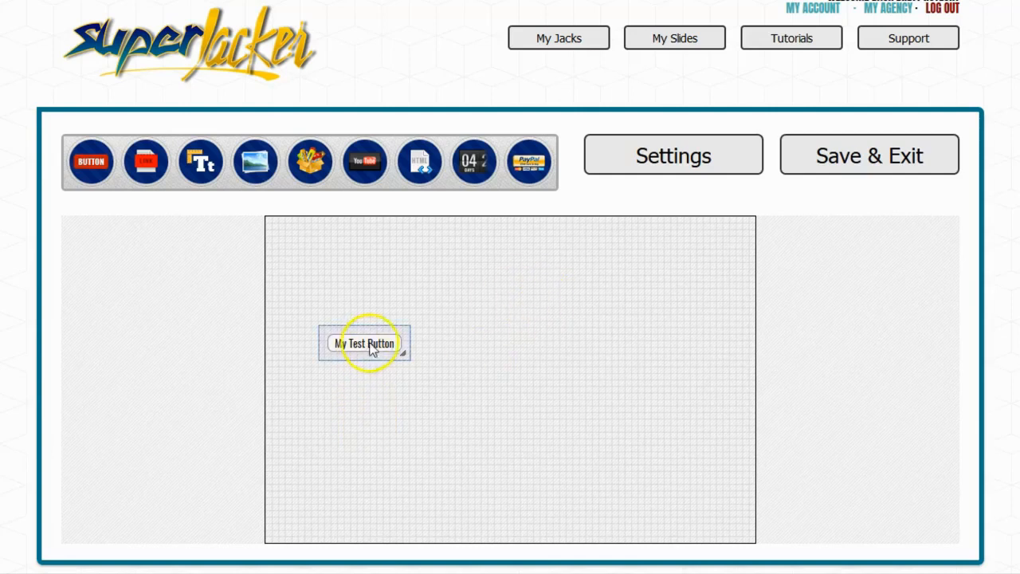
left_click_drag(377, 328, 587, 303)
left_click(597, 333)
left_click(616, 302)
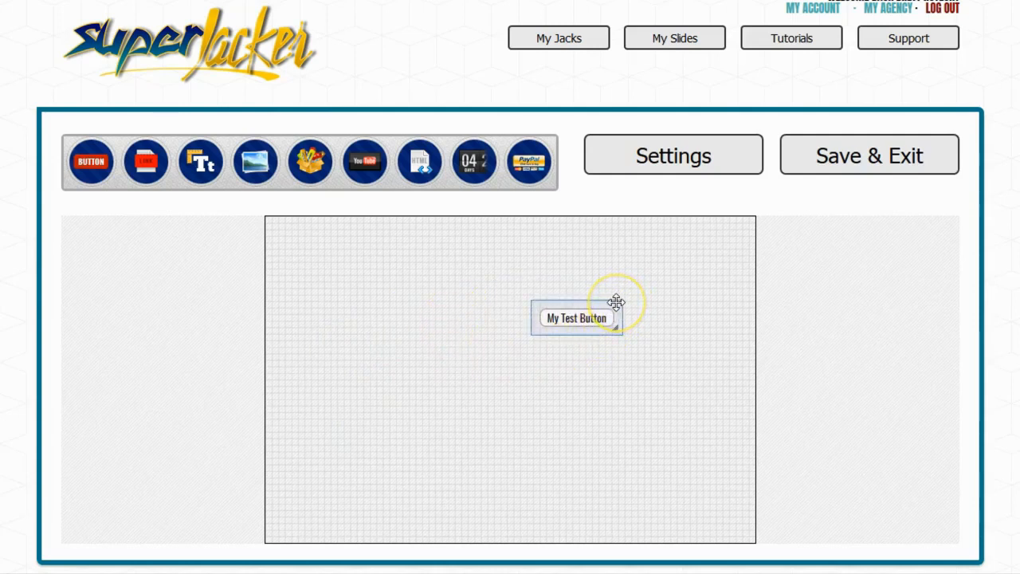
right_click(616, 302)
left_click_drag(616, 302, 385, 284)
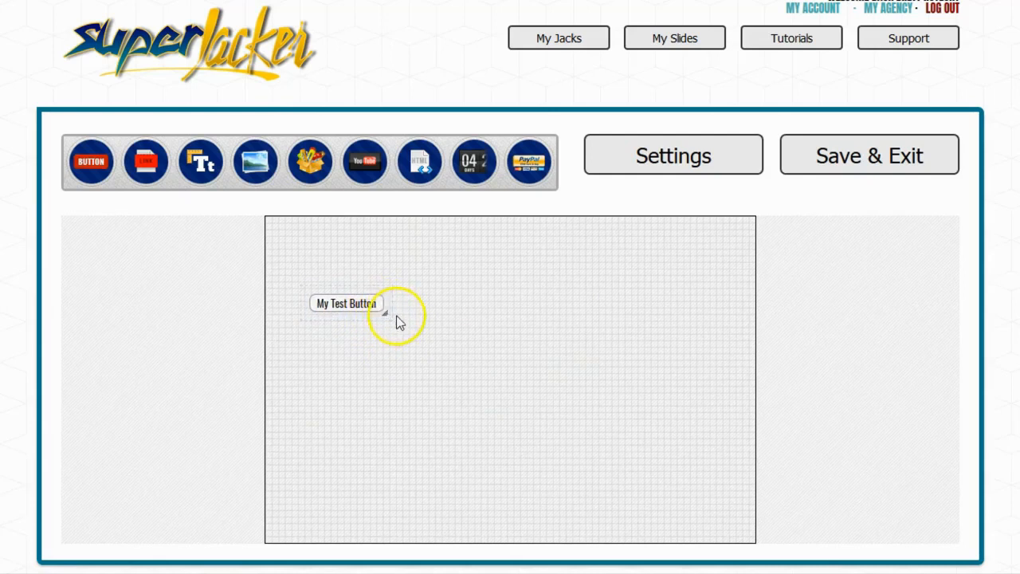
Enlarge the test button to span most of the canvas width and move it to the slide's lower half
left_click_drag(387, 314, 698, 389)
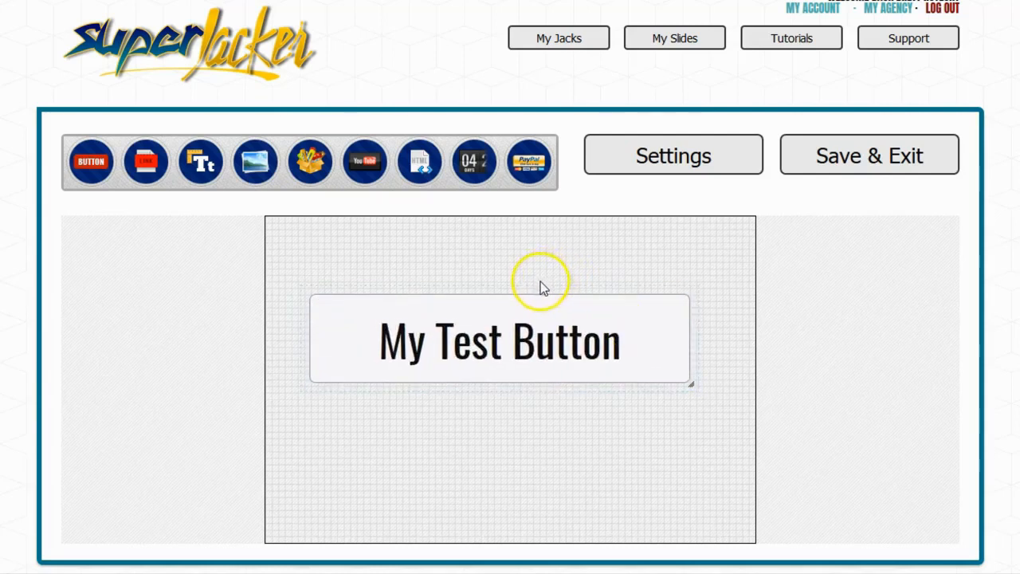
left_click_drag(534, 289, 538, 378)
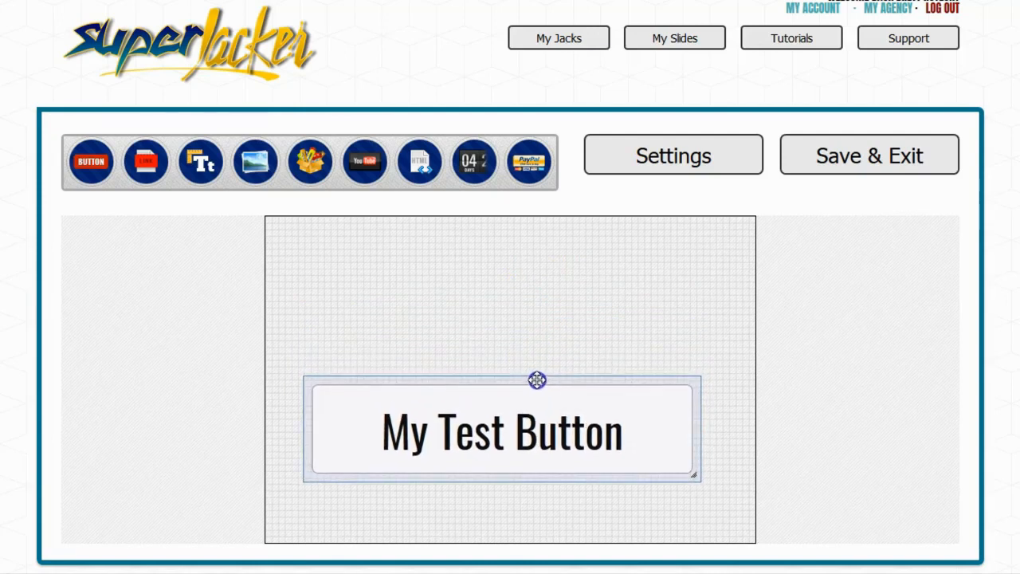
left_click(581, 401)
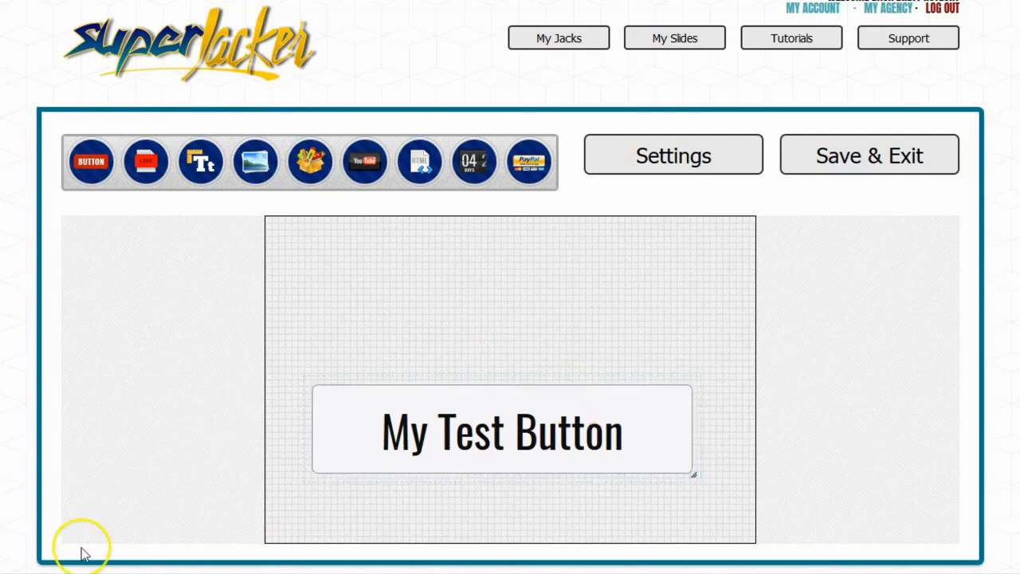
Set the slide height to 600 in the slide settings
left_click(717, 160)
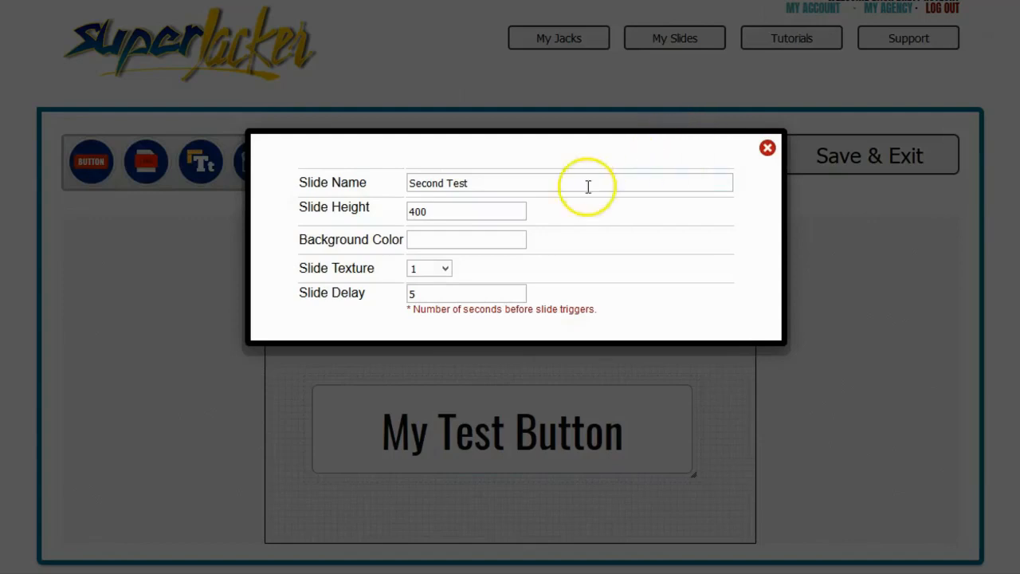
left_click(516, 184)
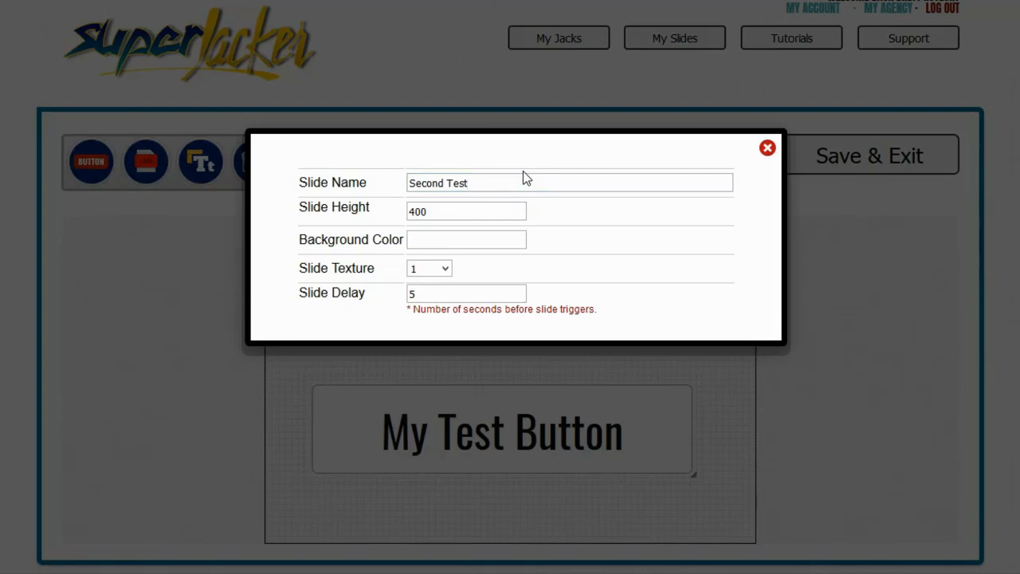
left_click(471, 213)
key("BackSpace")
key("BackSpace")
key("BackSpace")
type("600")
left_click(510, 207)
Set the slide's background colour to dark blue (111582)
left_click(462, 239)
mouse_move(494, 350)
left_mouse_down()
mouse_move(518, 295)
mouse_move(455, 291)
mouse_move(499, 346)
mouse_move(528, 314)
mouse_move(460, 280)
mouse_move(458, 315)
mouse_move(502, 346)
left_mouse_up()
left_click_drag(553, 293, 555, 299)
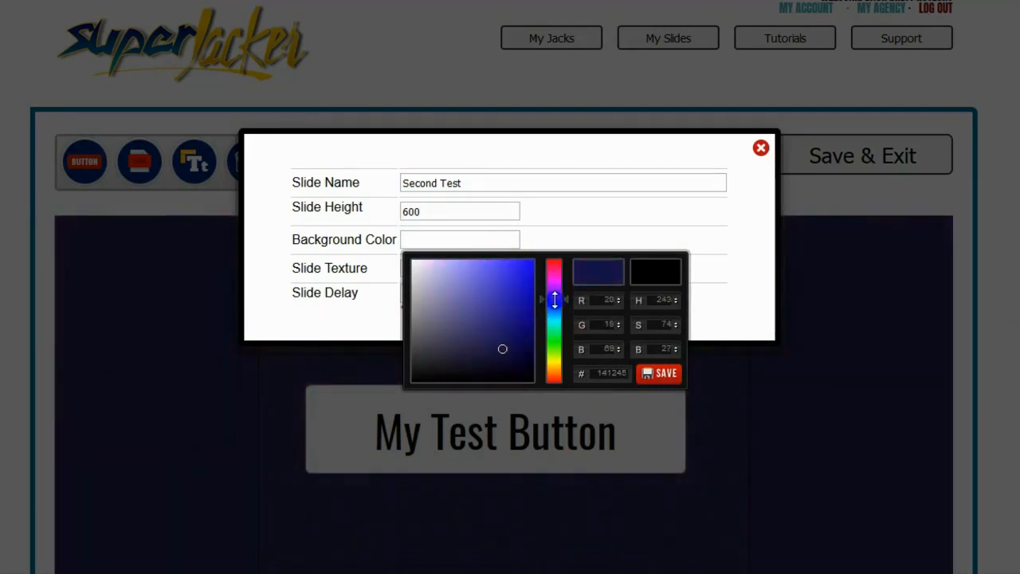
left_click(519, 321)
left_click(665, 373)
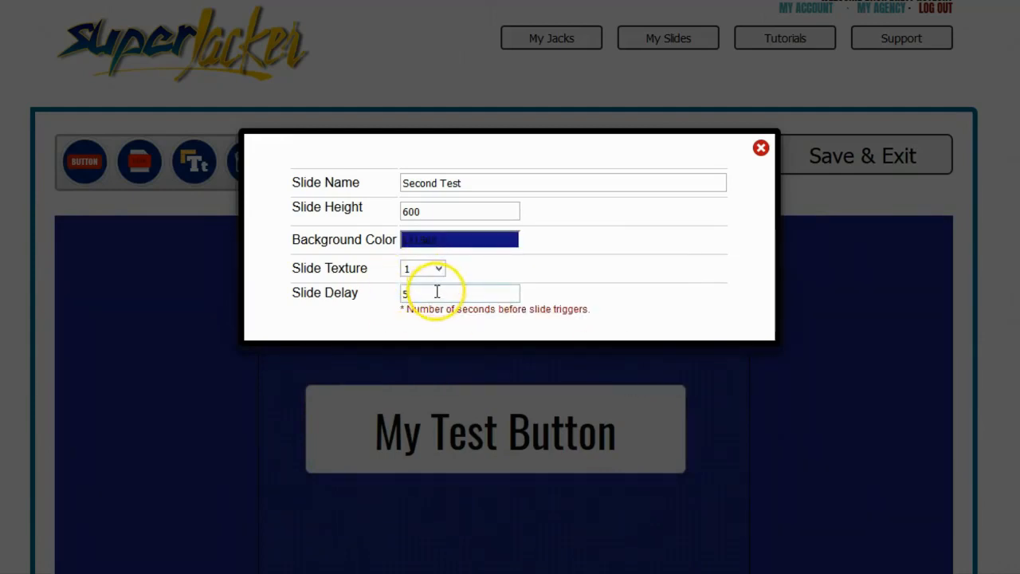
Close the slide settings, then save the slide and exit the editor
left_click(432, 286)
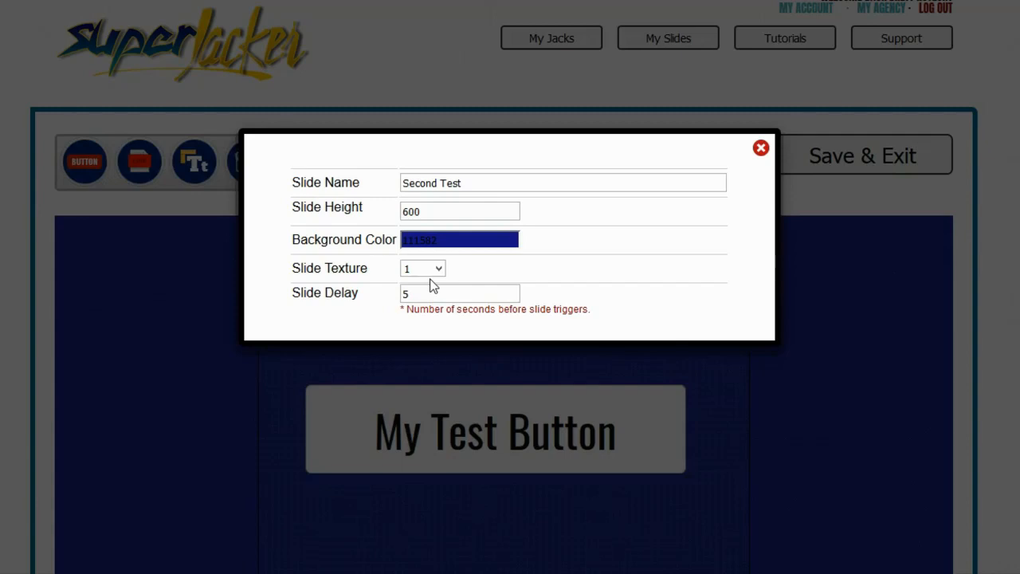
left_click(759, 148)
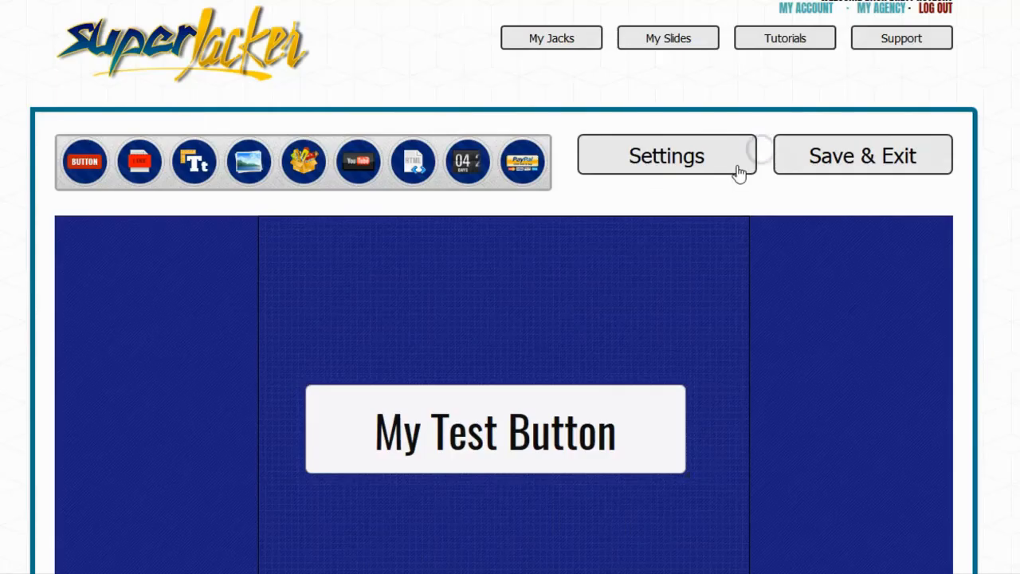
left_click(829, 164)
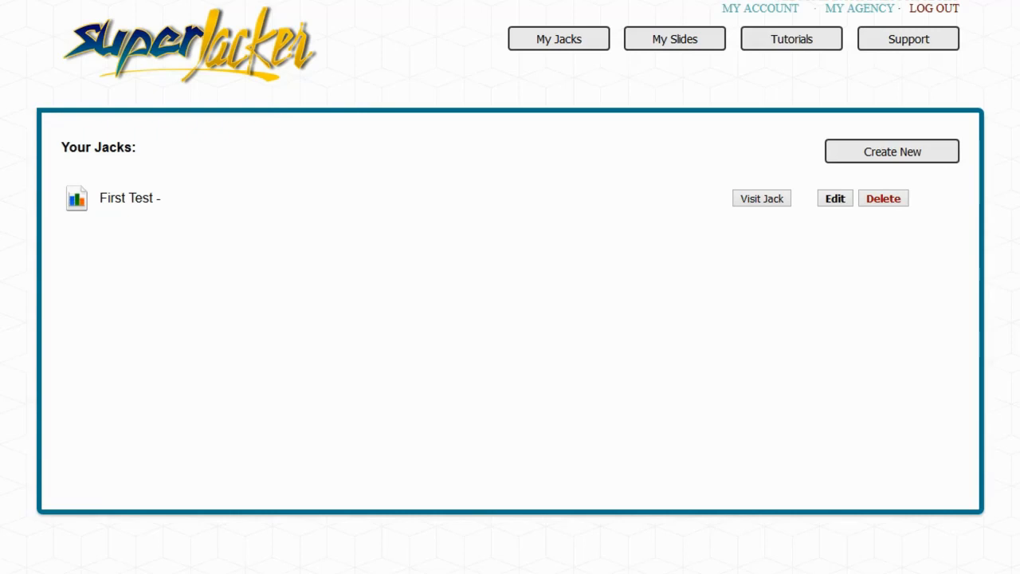
Create a new jack named Second Test
left_click(582, 44)
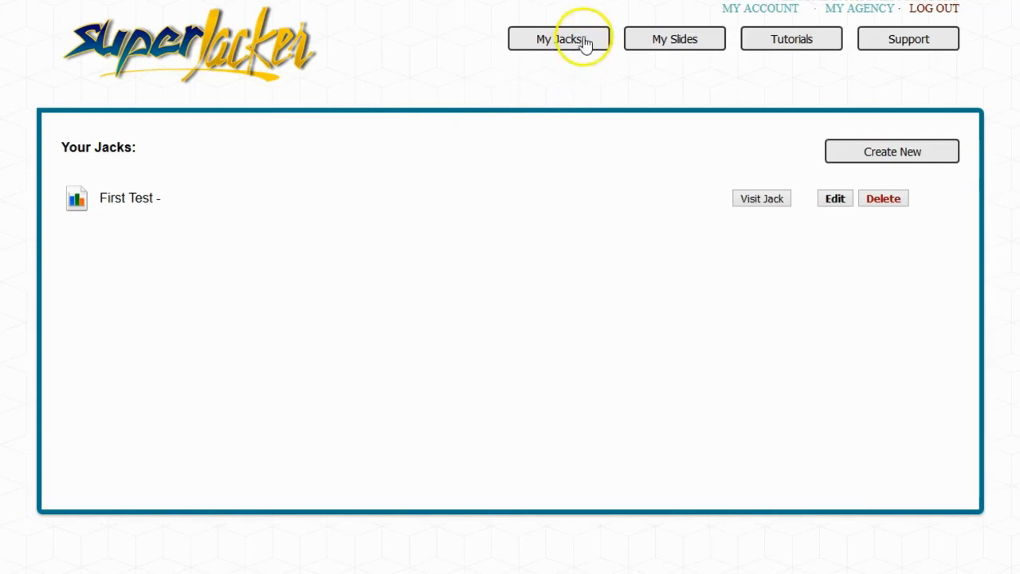
left_click(888, 155)
left_click(398, 126)
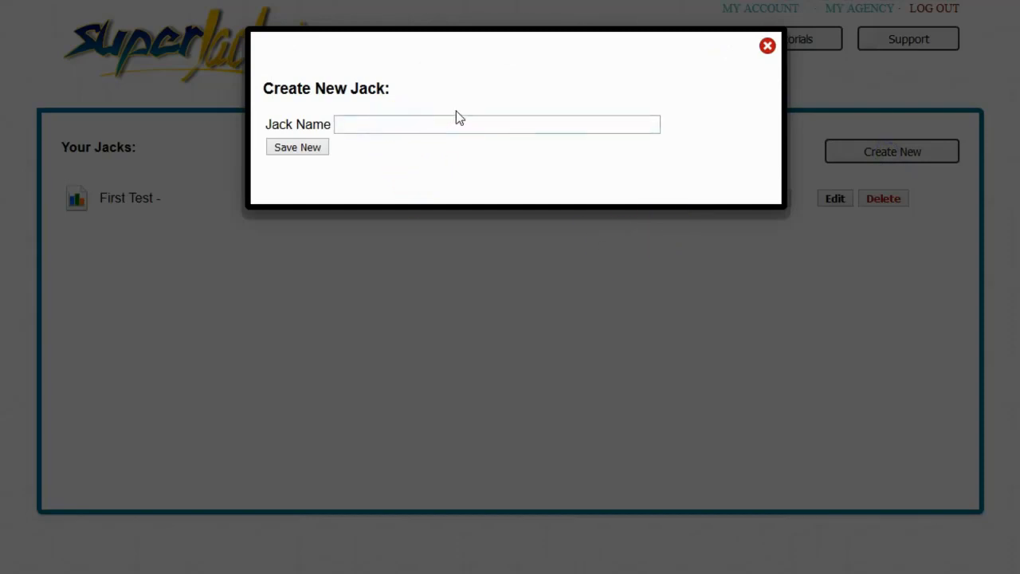
type("Second Test")
left_click(315, 148)
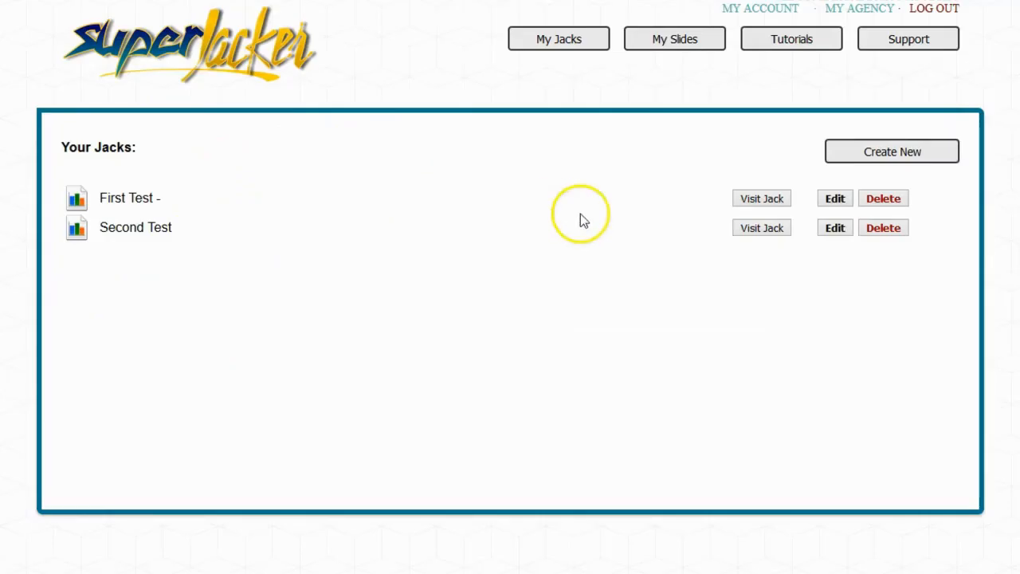
left_click(833, 229)
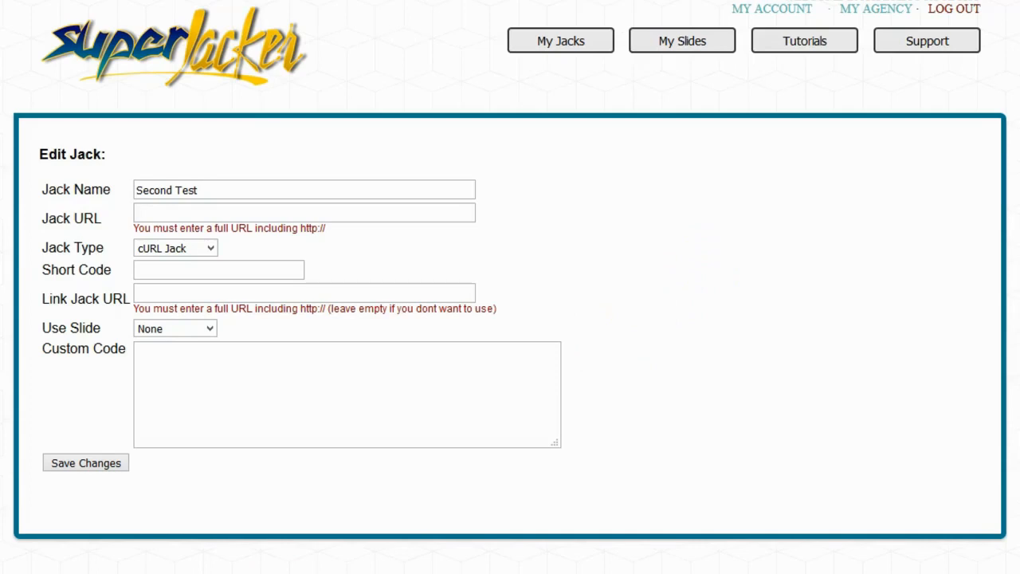
right_click(145, 215)
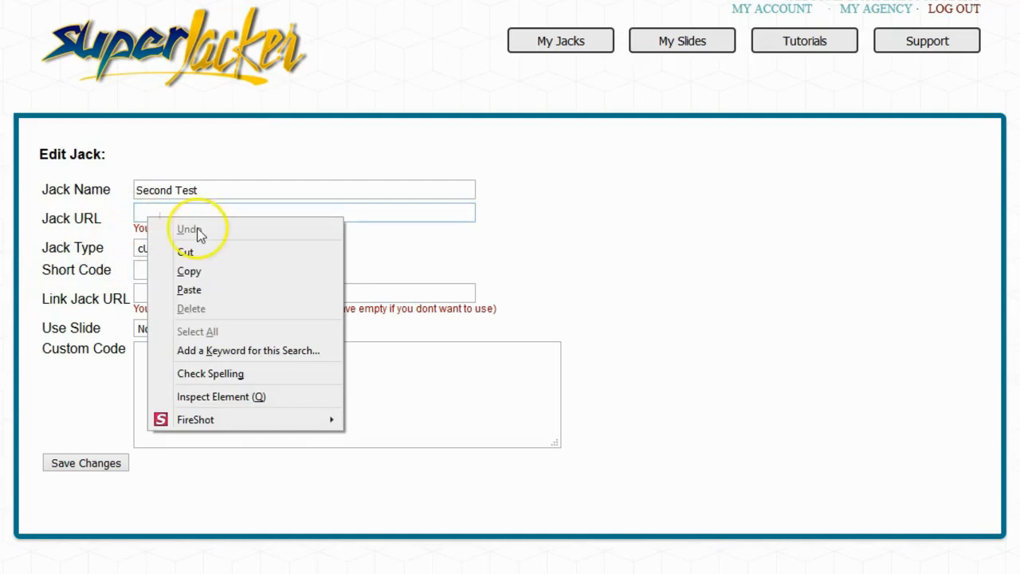
left_click(180, 292)
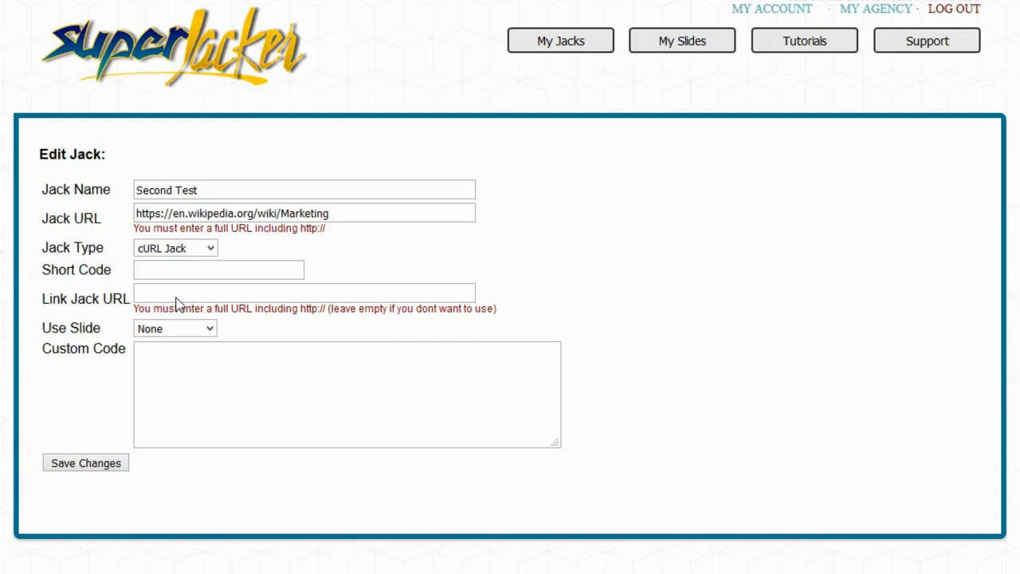
left_click(212, 250)
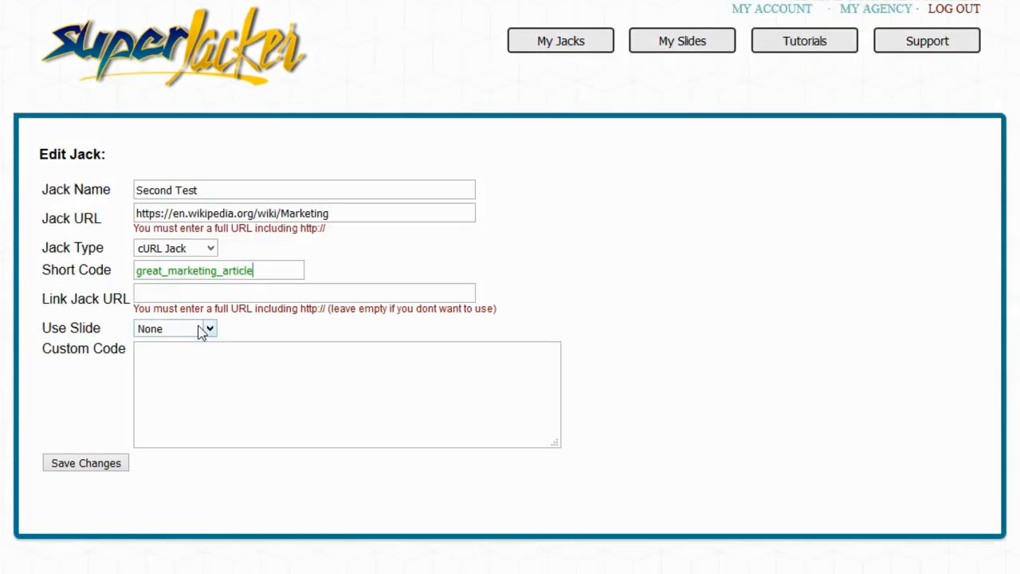
Assign the First Test slide to the jack and save the changes, then visit the Second Test jack
left_click(210, 328)
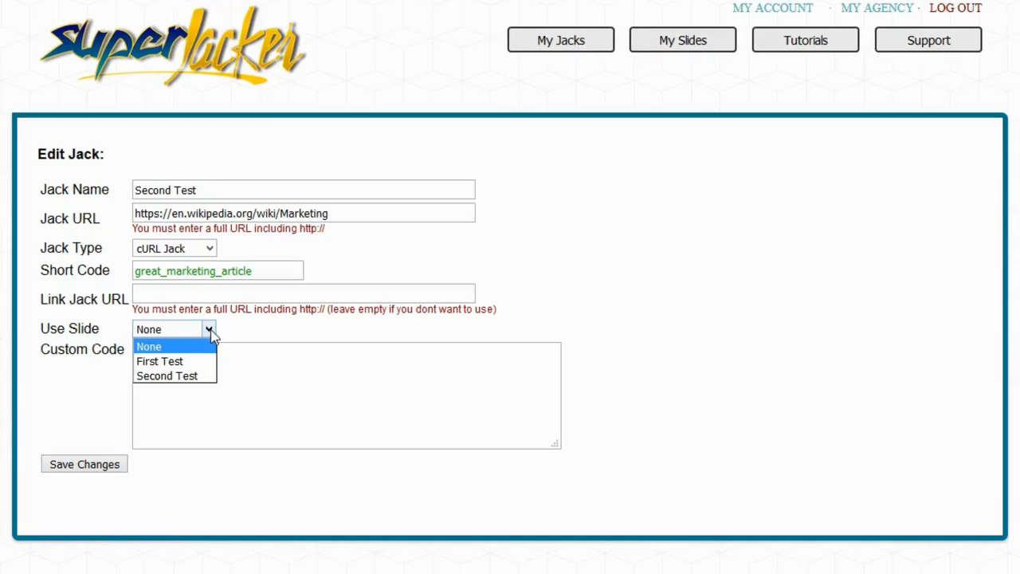
left_click(171, 361)
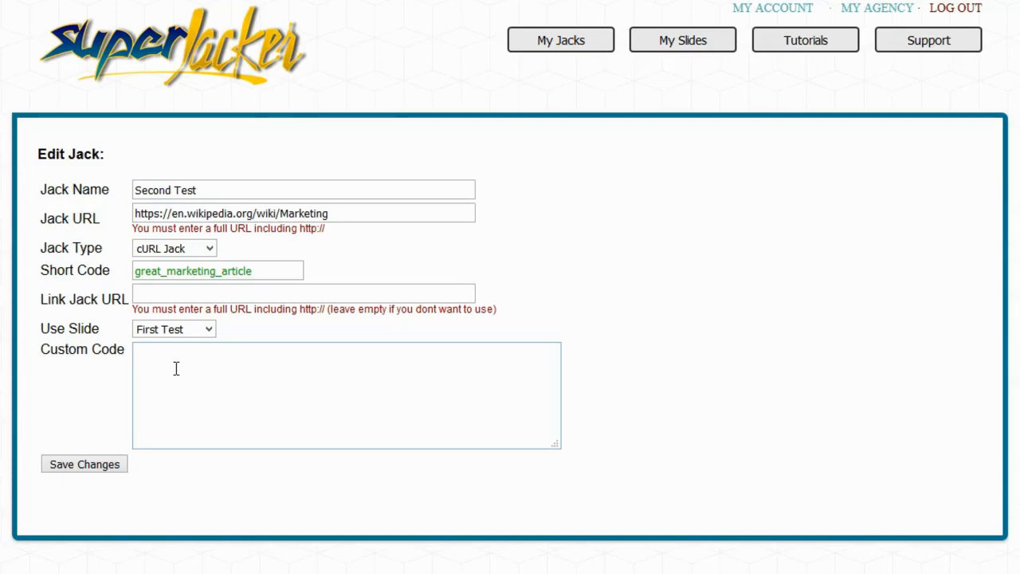
left_click(93, 471)
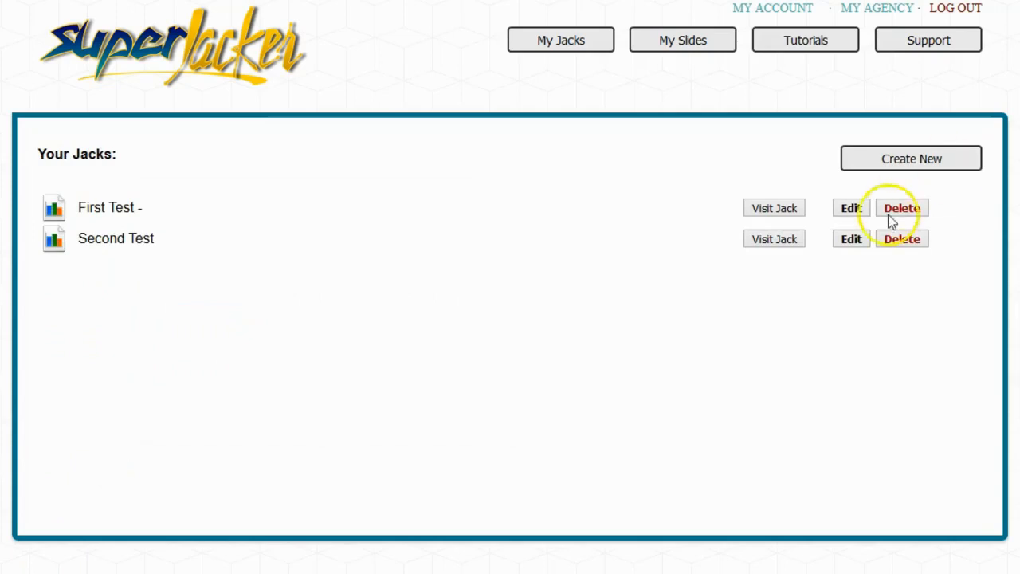
left_click(783, 245)
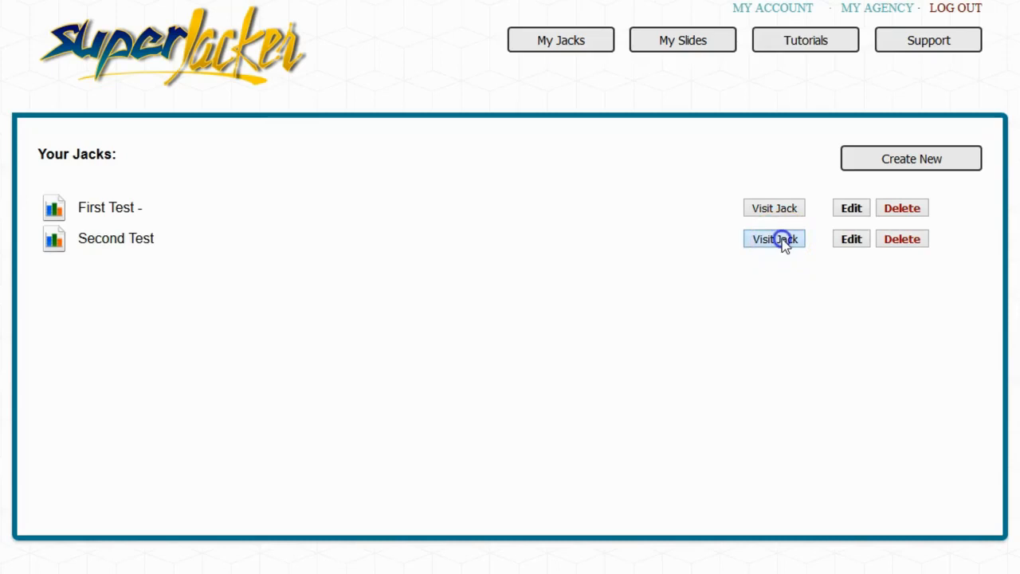